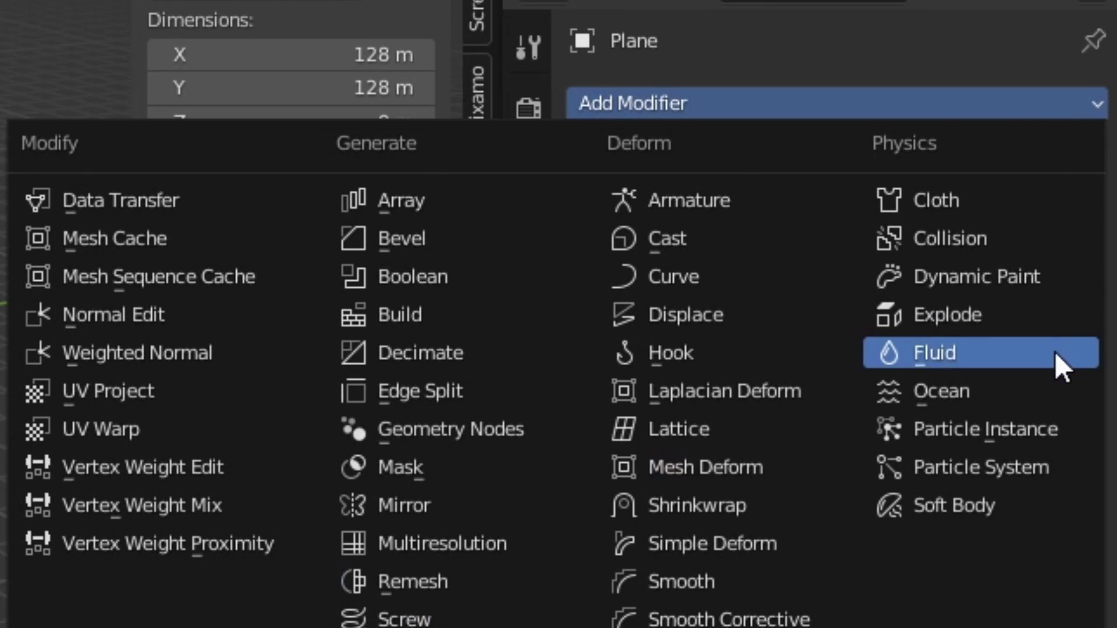
Step: Add an Ocean modifier to the plane, set its wave scale to 2.1 and spatial size to 91, and adjust its time value
left_click(1059, 391)
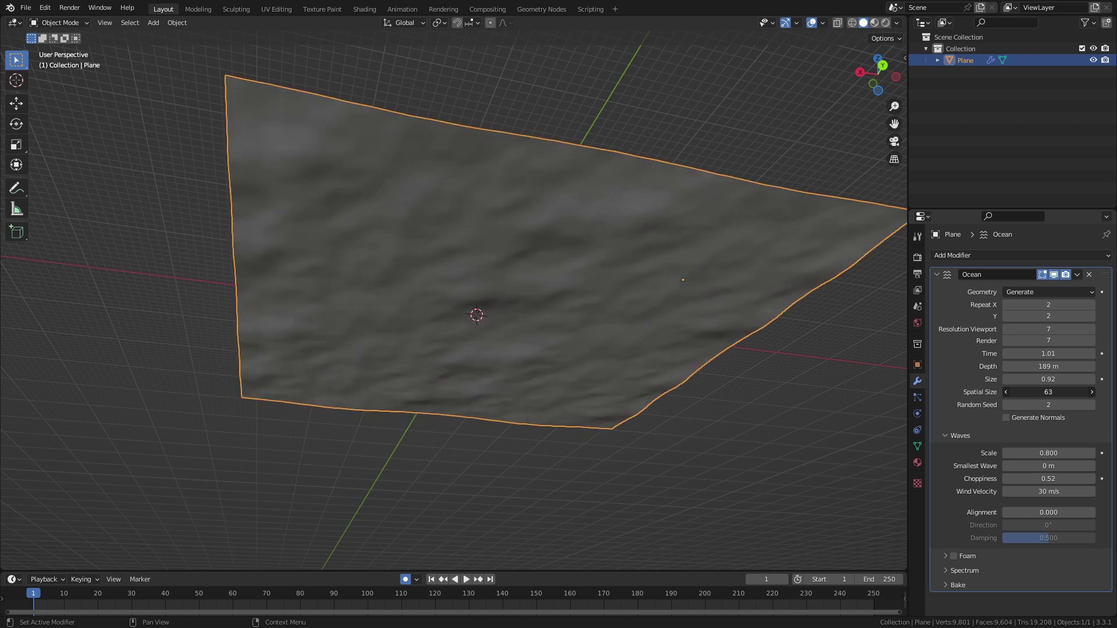
mouse_move(1049, 454)
left_mouse_down()
mouse_move(1071, 453)
mouse_move(1048, 453)
left_mouse_up()
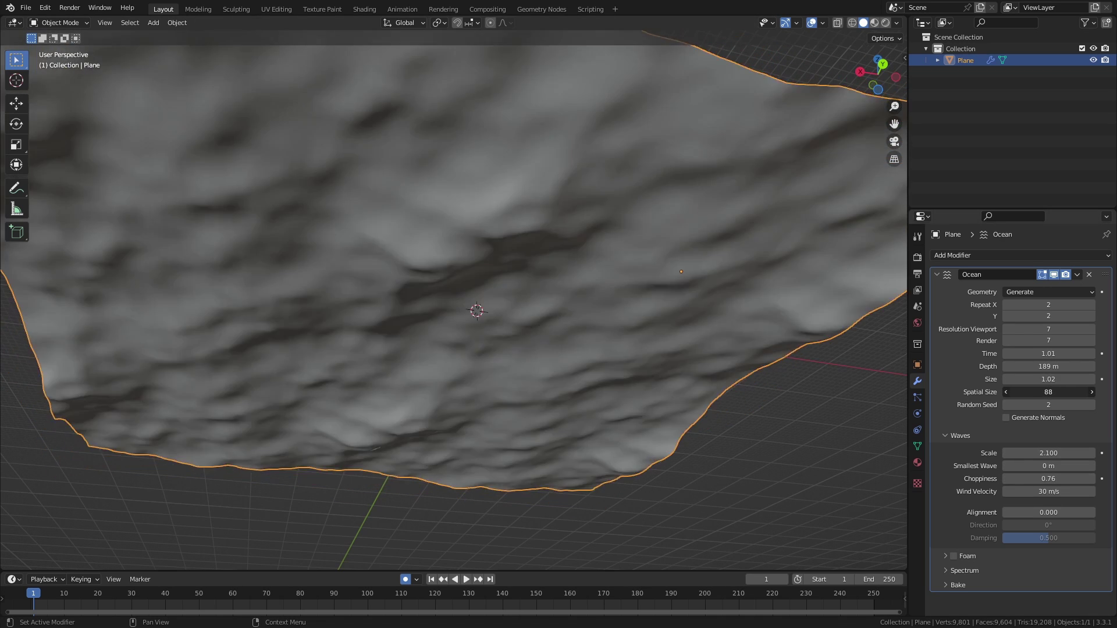
left_click_drag(1048, 392, 1042, 402)
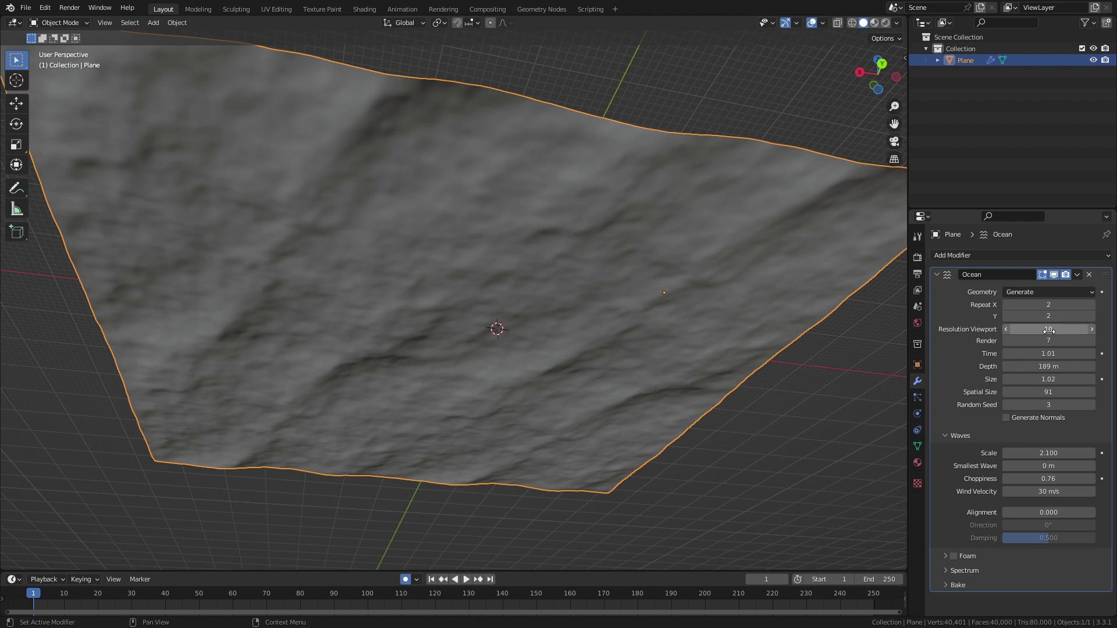
scroll(731, 340, "up", 1)
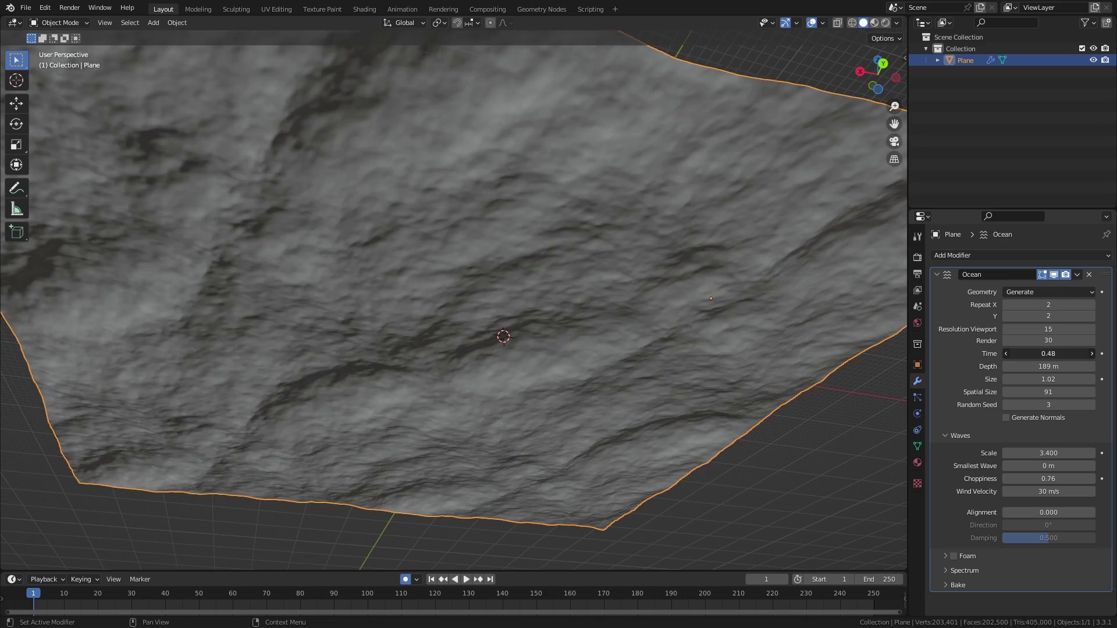
left_click_drag(1041, 353, 1094, 354)
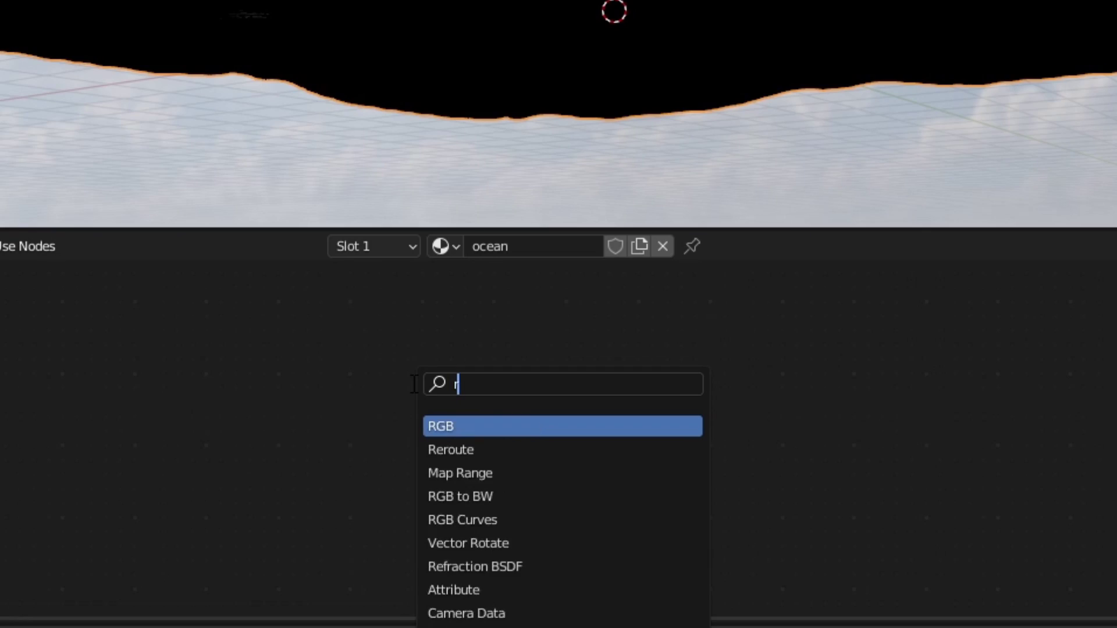
Step: Add a Refraction BSDF to the ocean material and connect it to the Material Output's Surface input
left_click(469, 564)
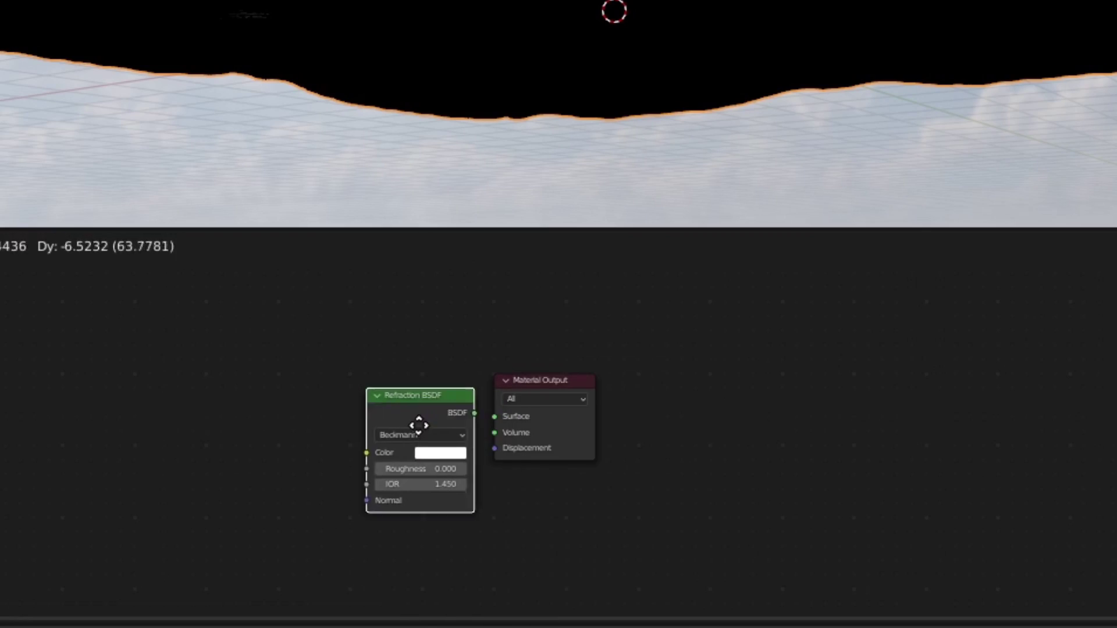
left_click(343, 407)
left_click_drag(451, 401, 547, 415)
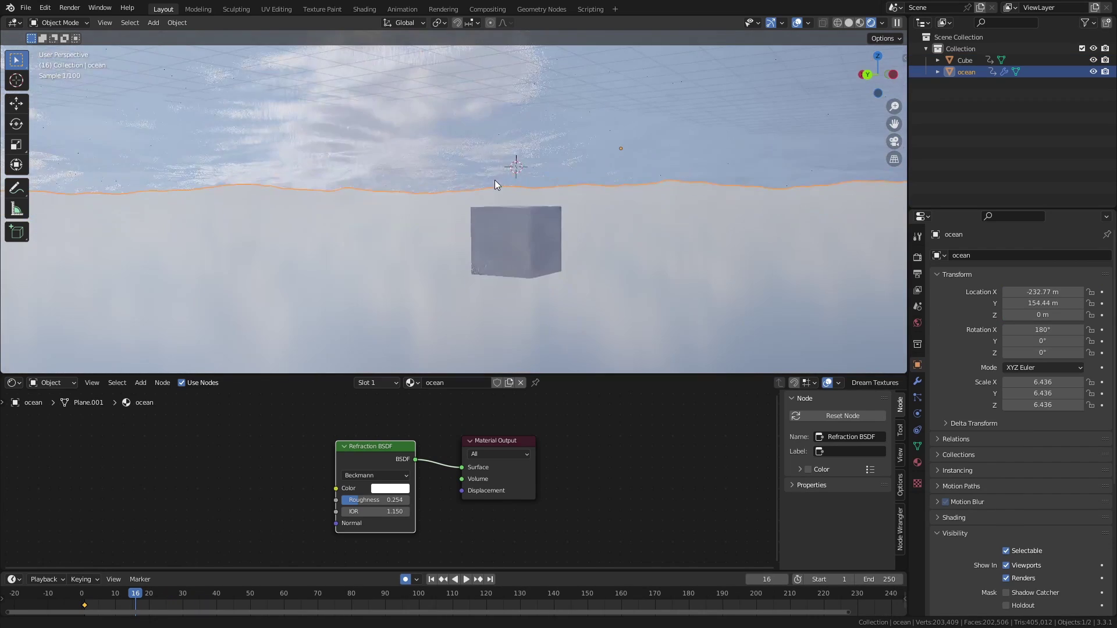
Step: Turn off Shadow in the ocean object's ray visibility settings
left_click(943, 534)
left_click(953, 534)
scroll(955, 535, "down", 6)
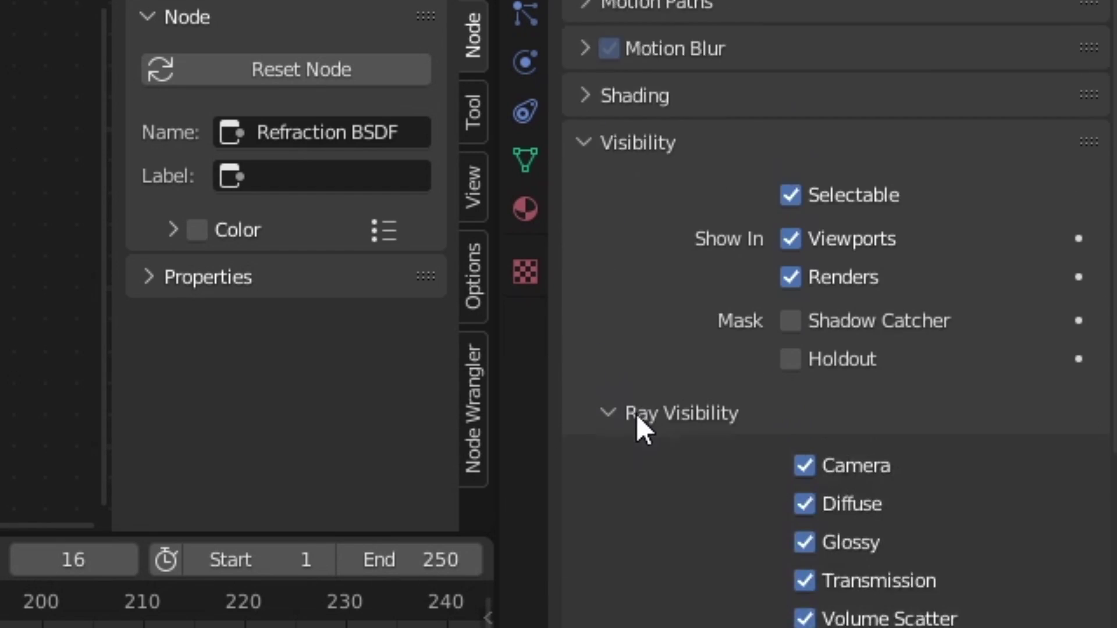
left_click(1009, 542)
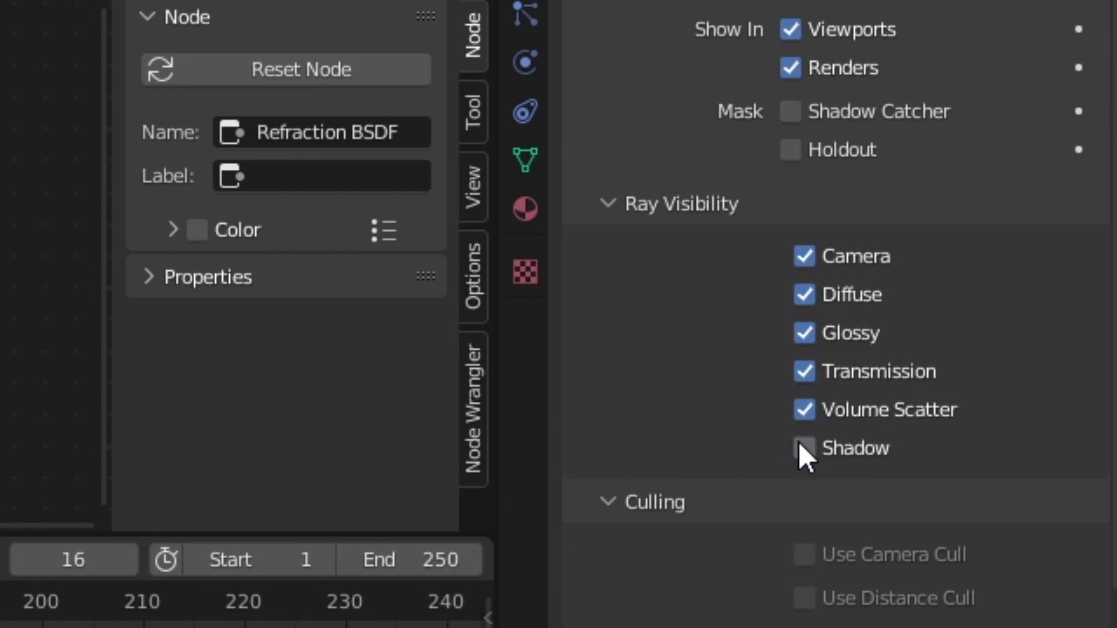
left_click(808, 447)
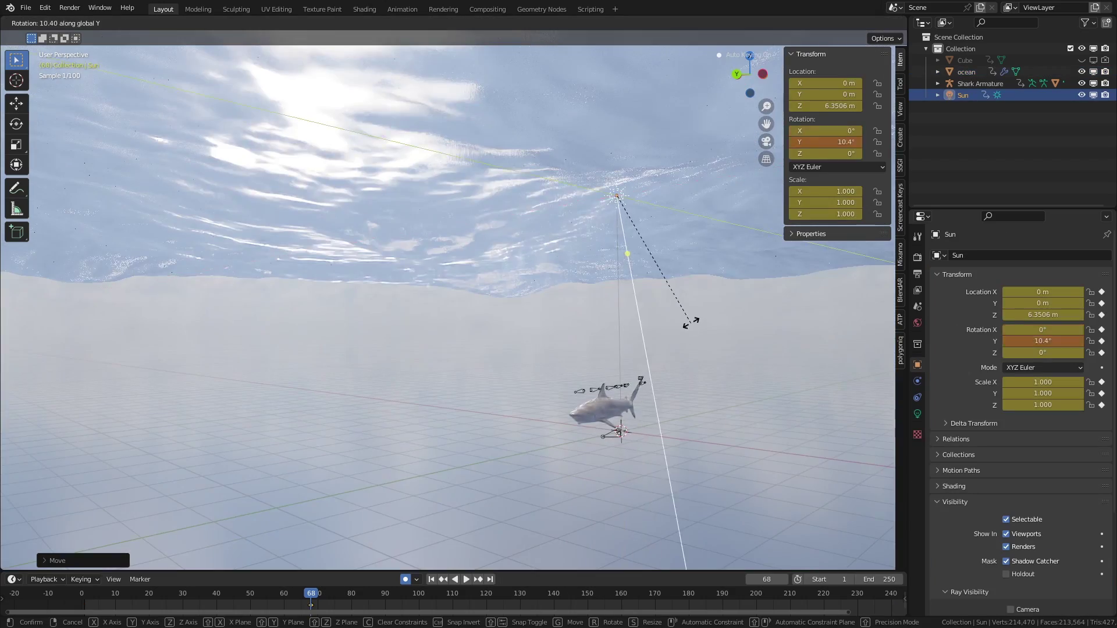
Step: Set the sun light's strength to 30
double_click(1074, 434)
type("30")
key("Return")
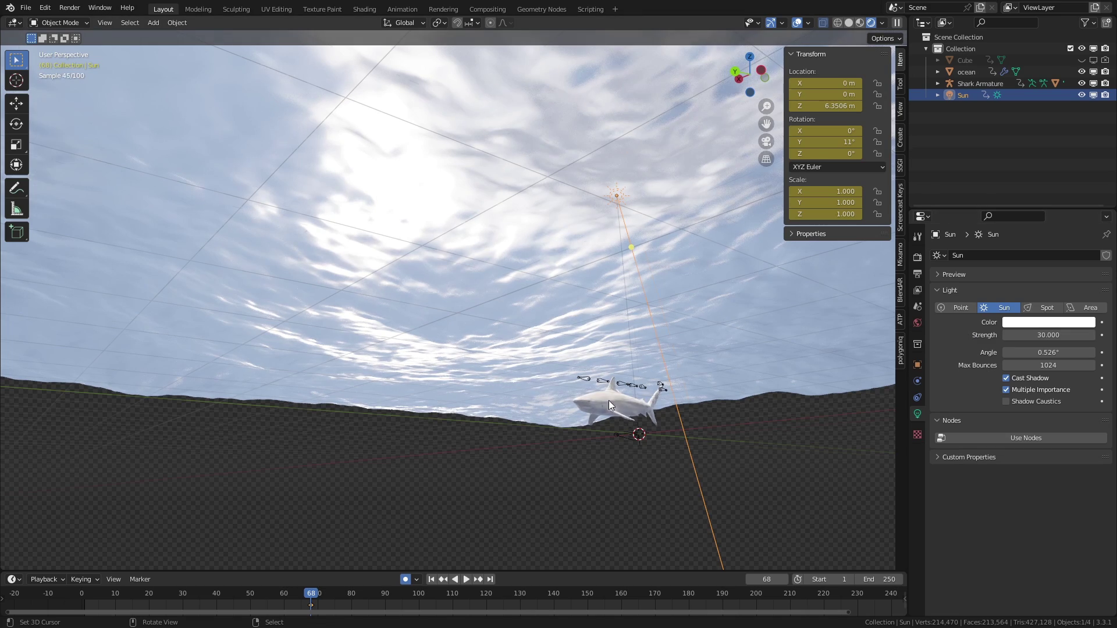
scroll(610, 402, "up", 3)
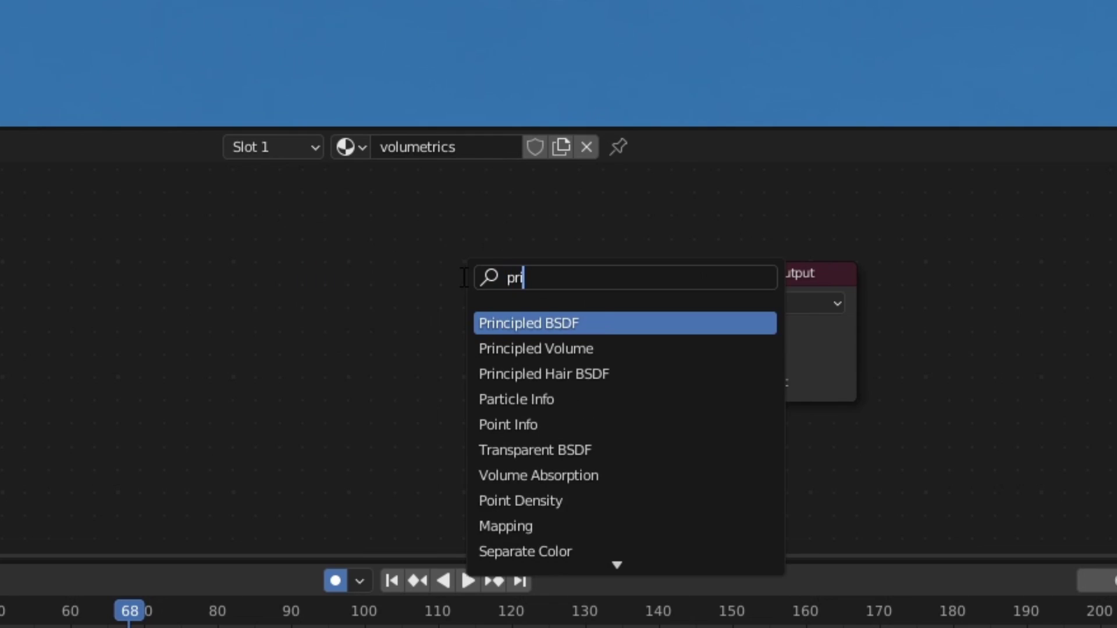
Step: Add a Principled Volume node to the volumetrics material with density 0.5 and raise its anisotropy to about 0.65
left_click(498, 473)
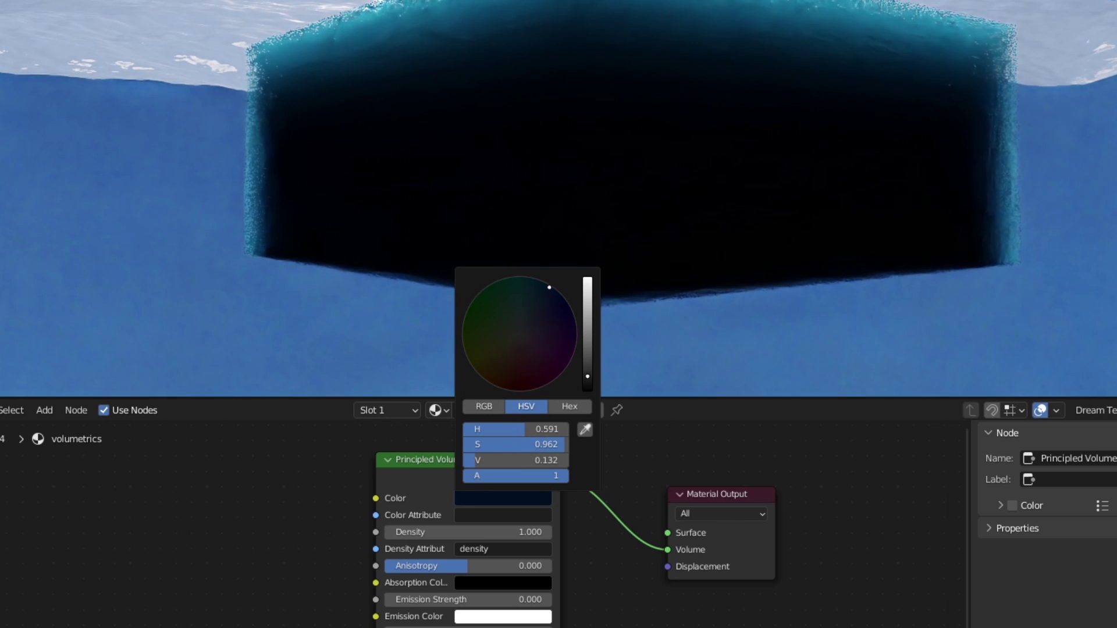
left_click(531, 536)
type(".5")
key("Return")
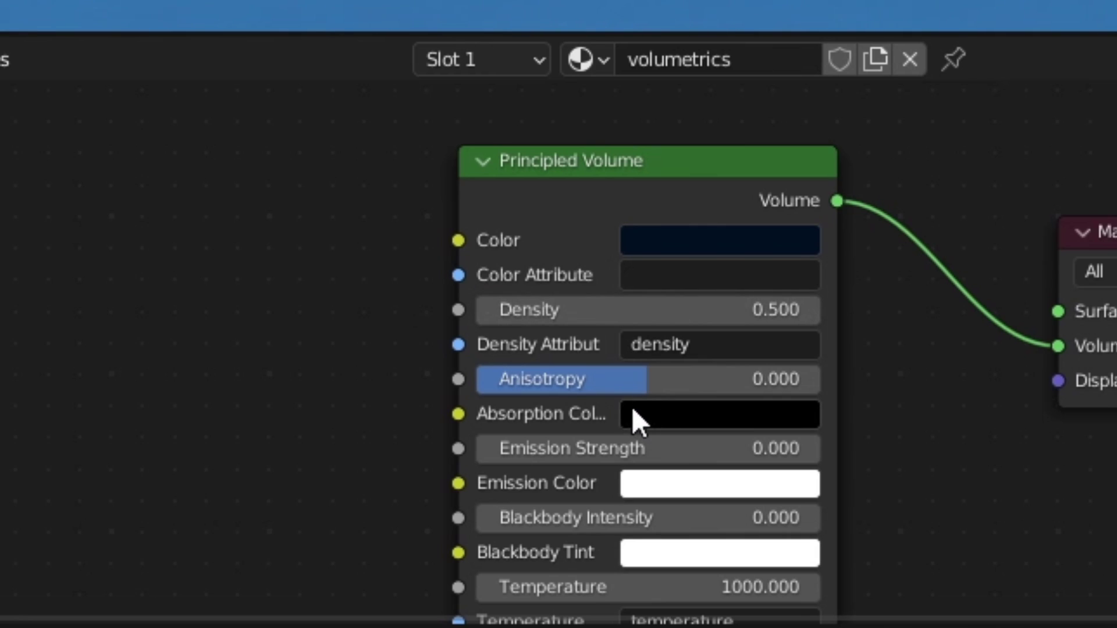
left_click_drag(625, 386, 631, 379)
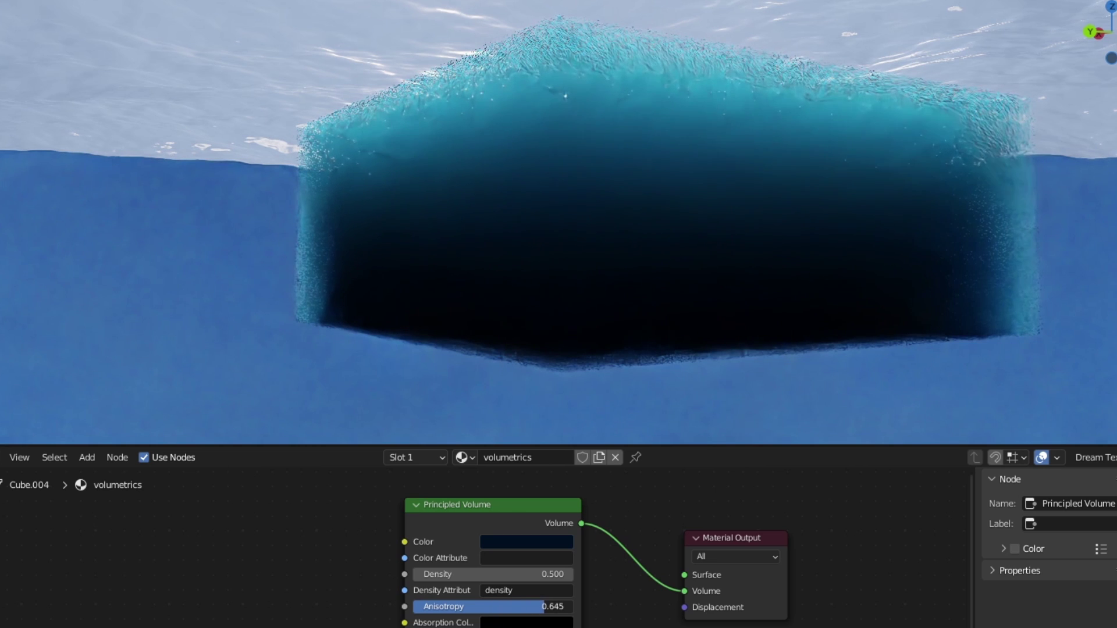
mouse_move(501, 606)
left_mouse_down()
mouse_move(480, 607)
mouse_move(530, 607)
mouse_move(504, 606)
left_mouse_up()
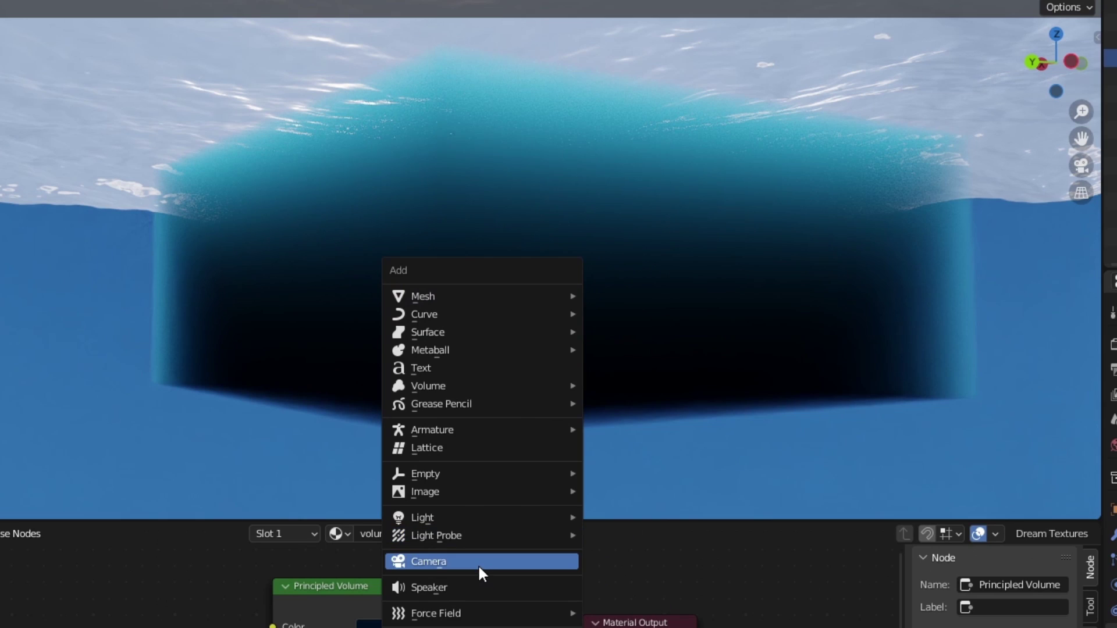
Step: Add a camera to the scene
left_click(477, 562)
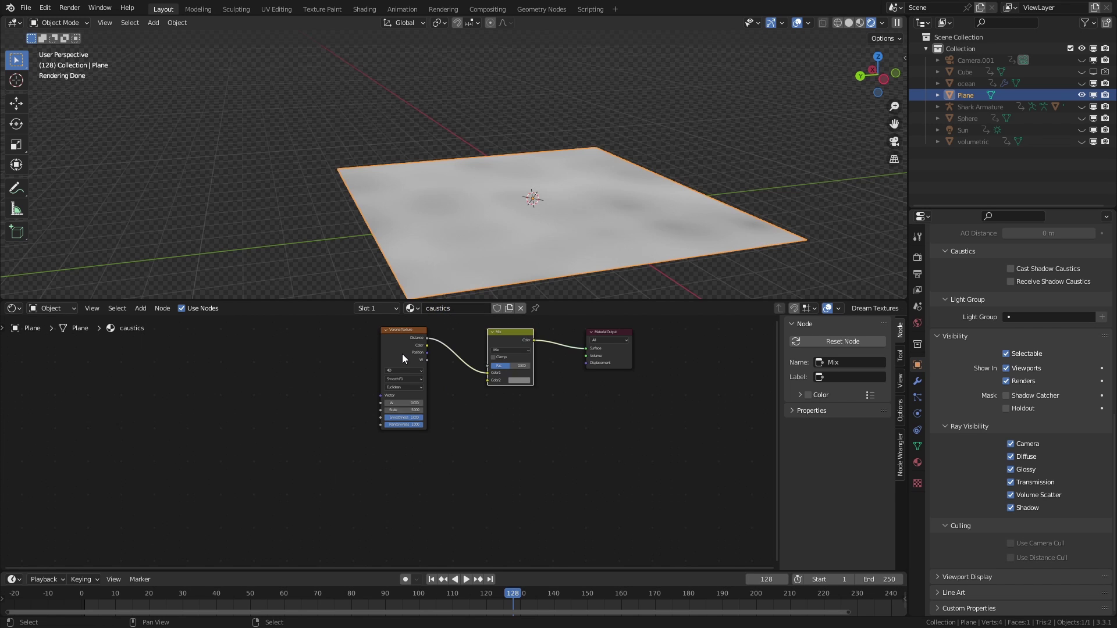
Step: Duplicate the Voronoi Texture node in the caustics material and place the copy below the original
left_click(406, 351)
key("shift+d")
left_click(400, 468)
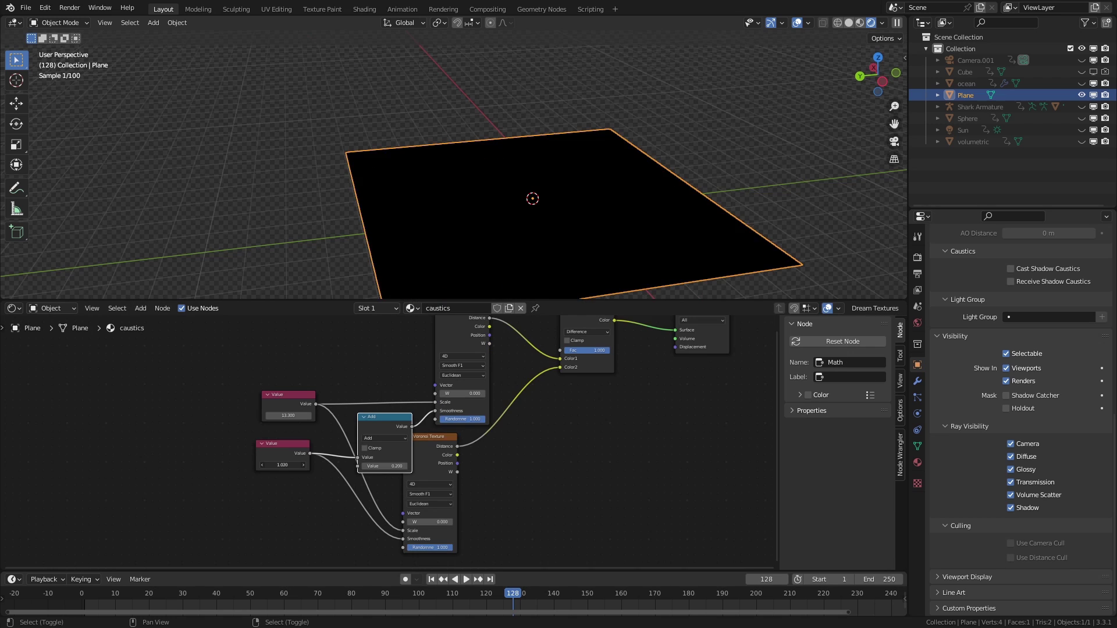
Step: Set the Emission node's strength to 8.1 in the caustics material
middle_click_drag(495, 256, 648, 276)
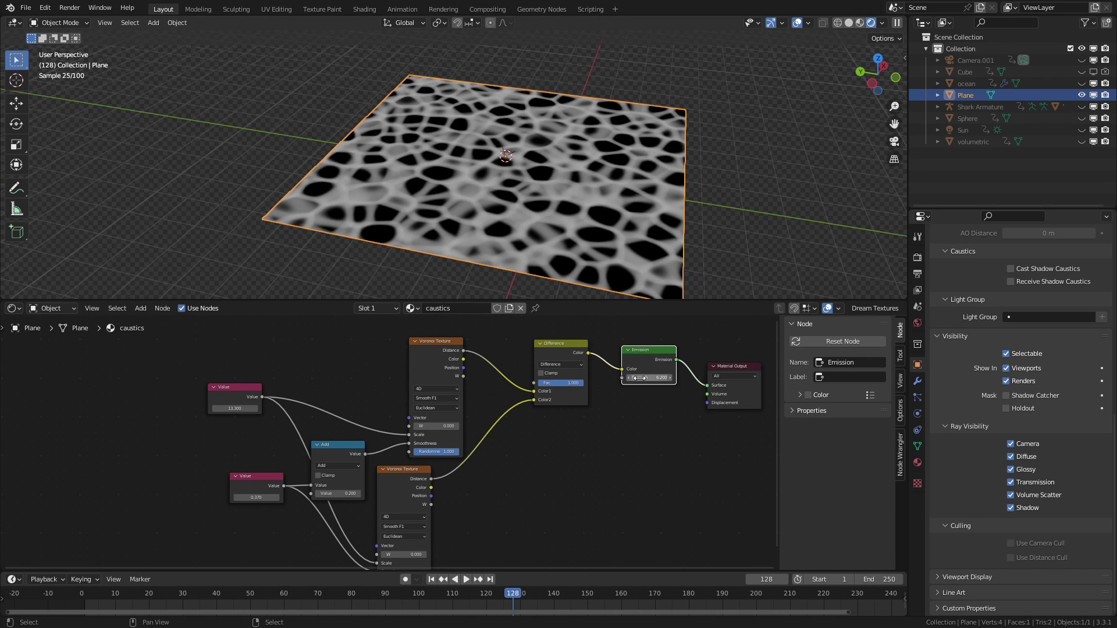
left_click_drag(639, 378, 657, 378)
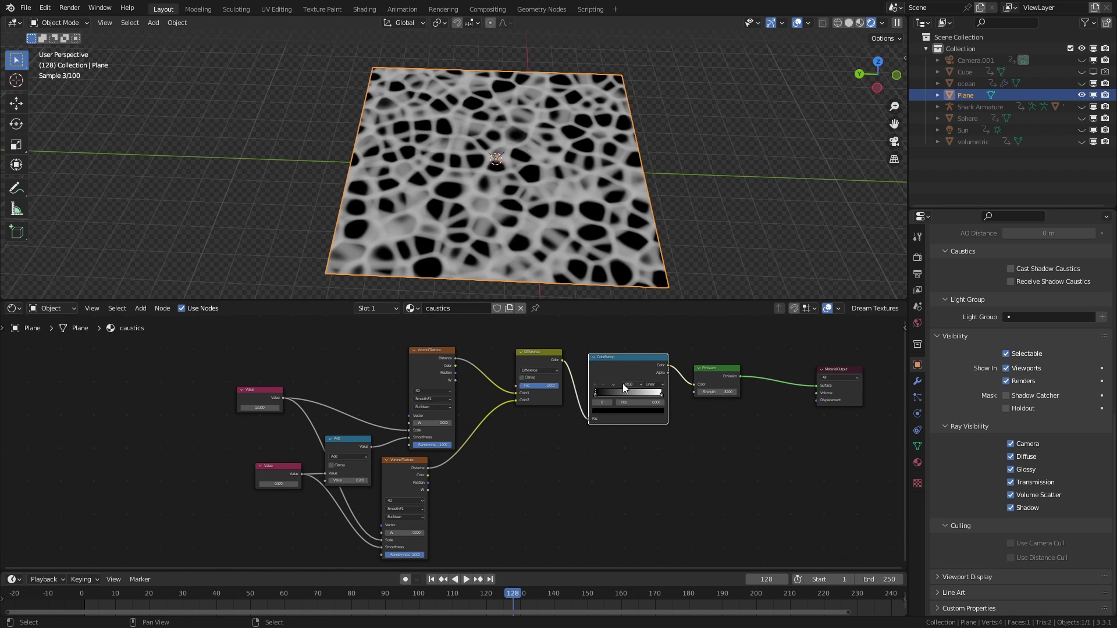
Step: Set the ColorRamp's interpolation to B-Spline and shift its black stop slightly towards the white end
scroll(625, 388, "up", 2)
left_click(654, 384)
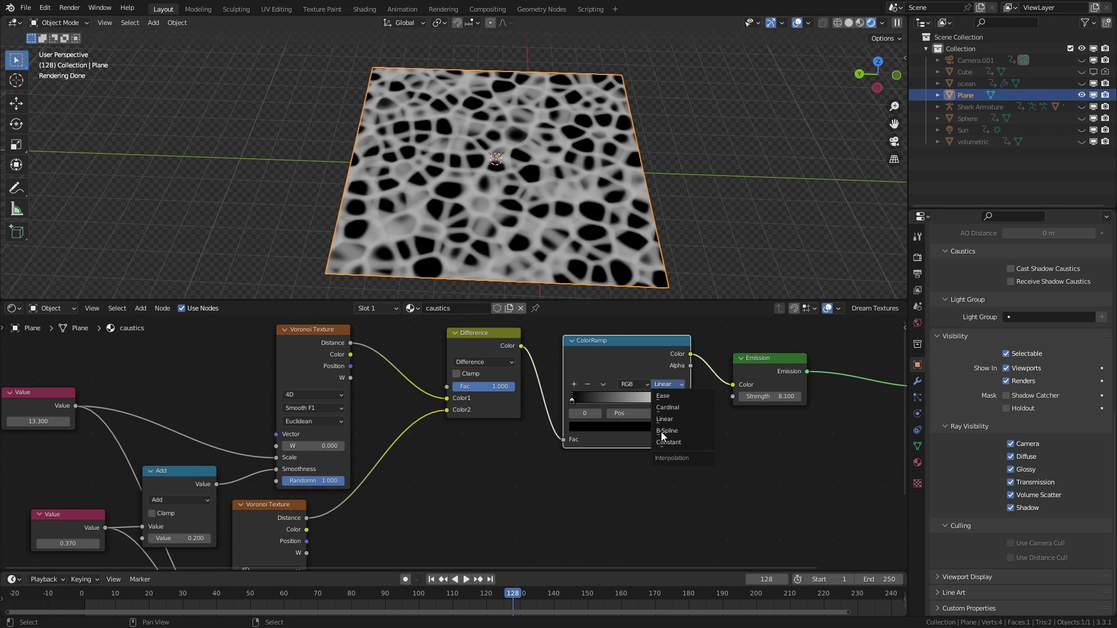
left_click_drag(572, 401, 578, 403)
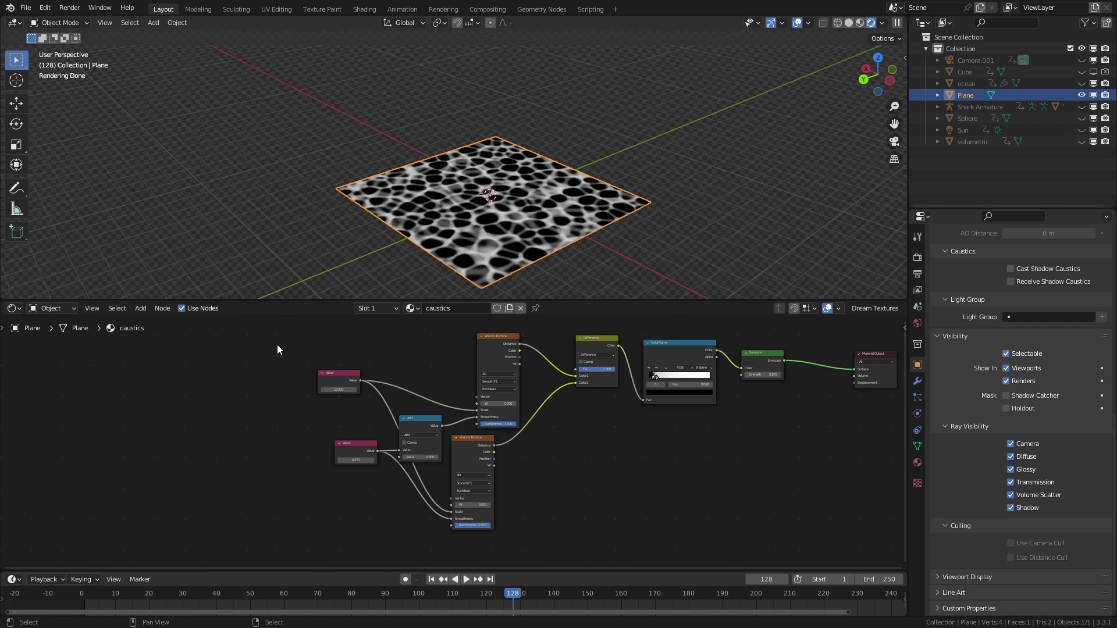
Step: Select the caustics nodes from the Value nodes through to the Emission node, leaving out the Material Output
left_click_drag(267, 331, 804, 504)
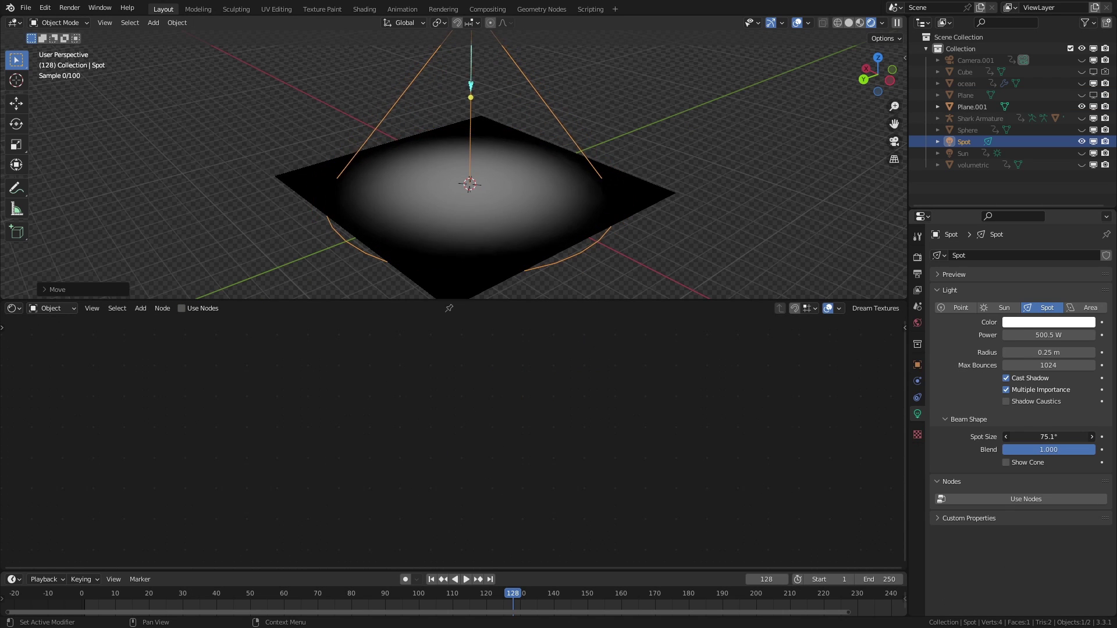
Step: In the spot light's nodes, connect Mapping to the second Voronoi Texture's vector and Texture Coordinate's Normal output to Mapping's vector
middle_click_drag(525, 220, 515, 299)
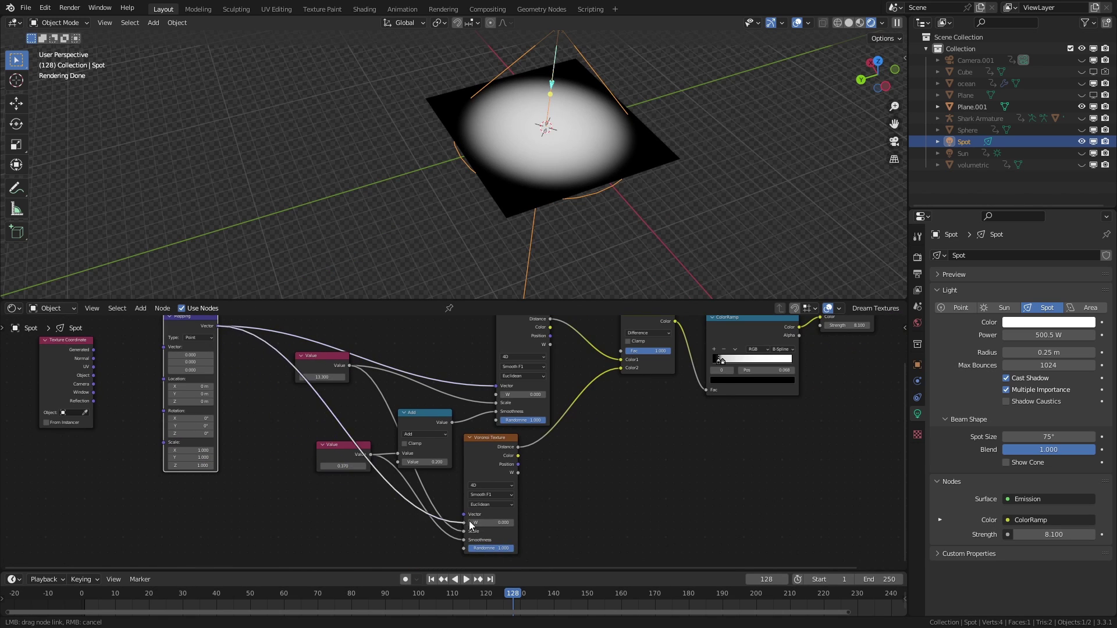
middle_click_drag(472, 525, 554, 578)
left_click_drag(176, 412, 245, 403)
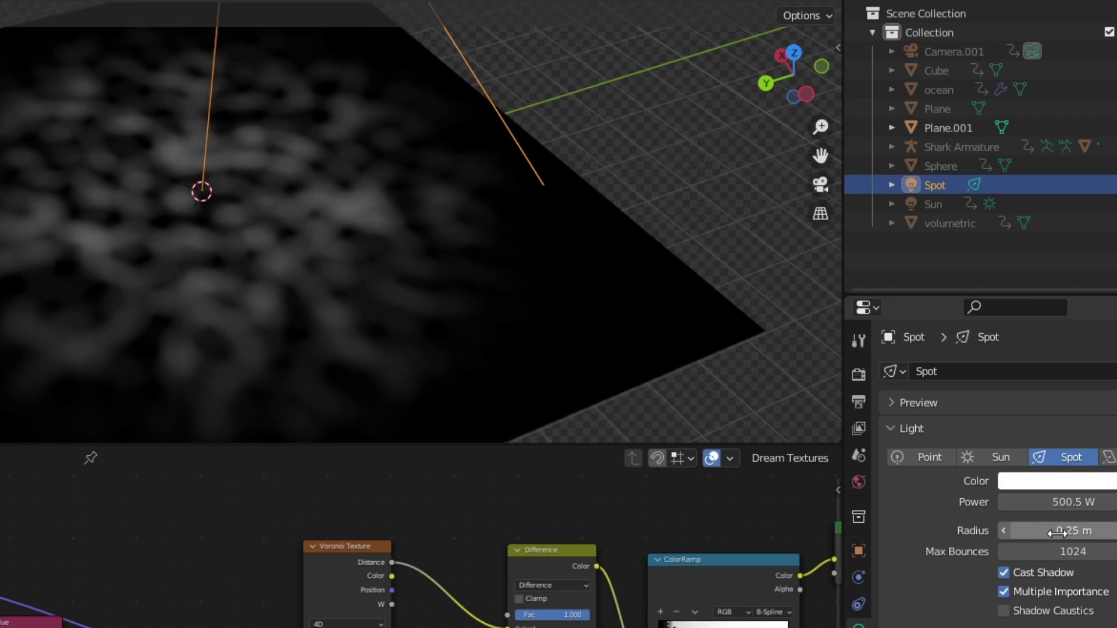
Step: Set the spot light's radius to 0 m and move the light horizontally across the plane
left_click_drag(1057, 533, 1024, 533)
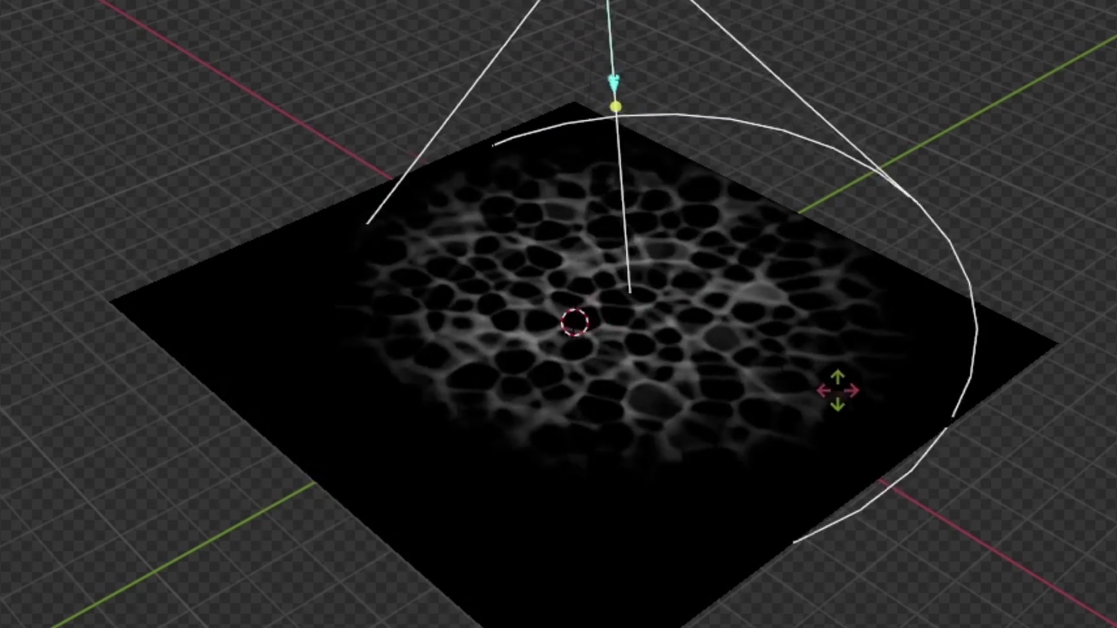
left_click_drag(838, 391, 887, 376)
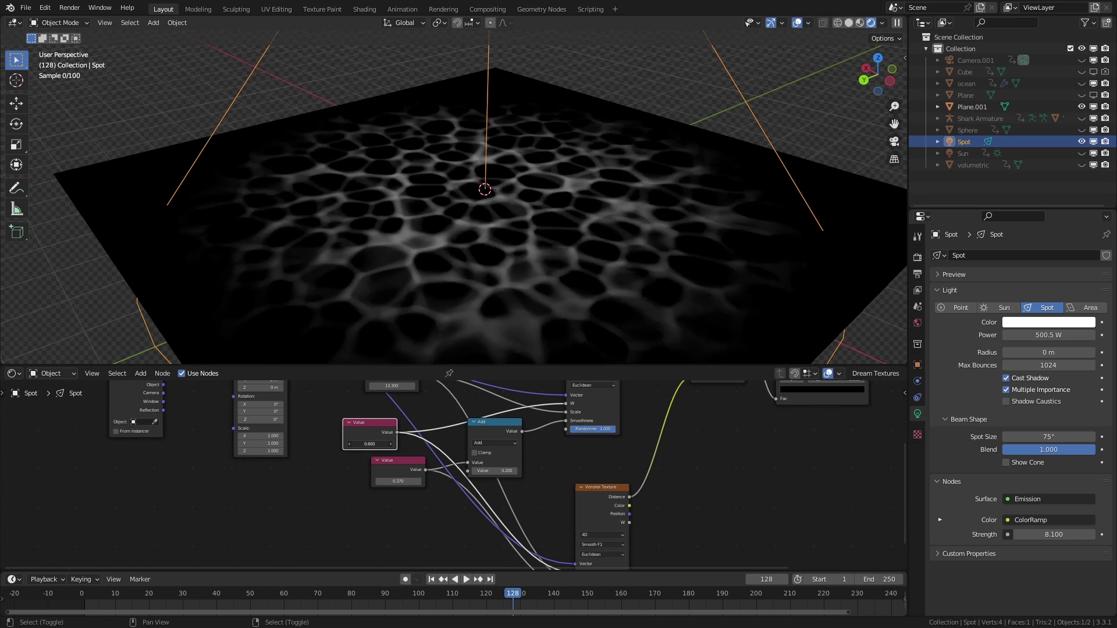
Step: Vary the Value node that drives the W inputs of both Voronoi textures to shift the caustics pattern
left_click_drag(370, 444, 391, 444)
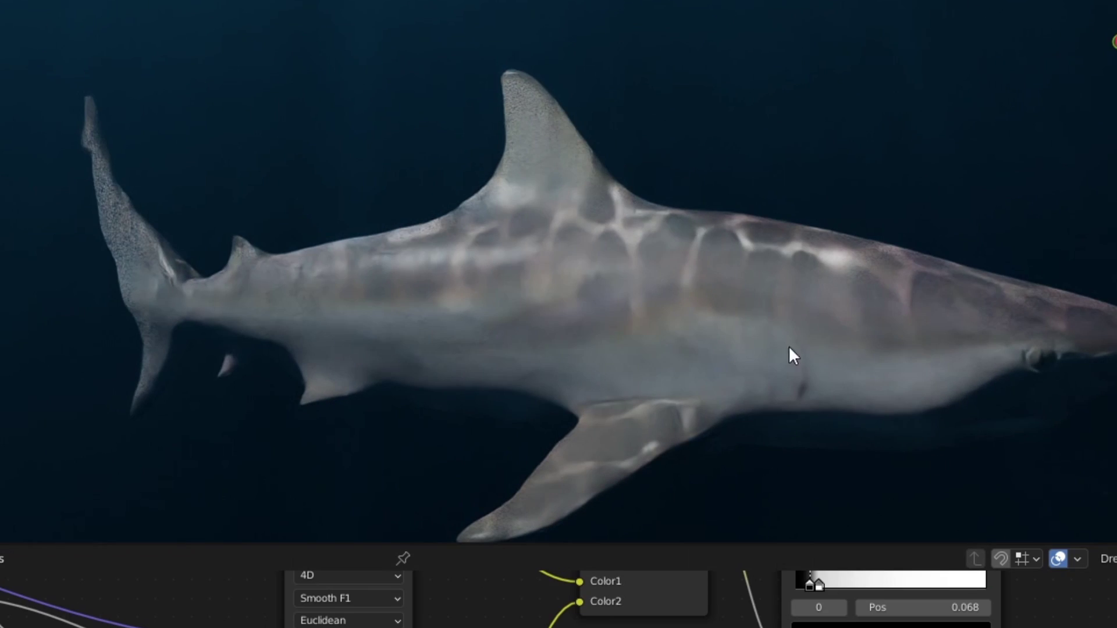
middle_click_drag(794, 355, 533, 350)
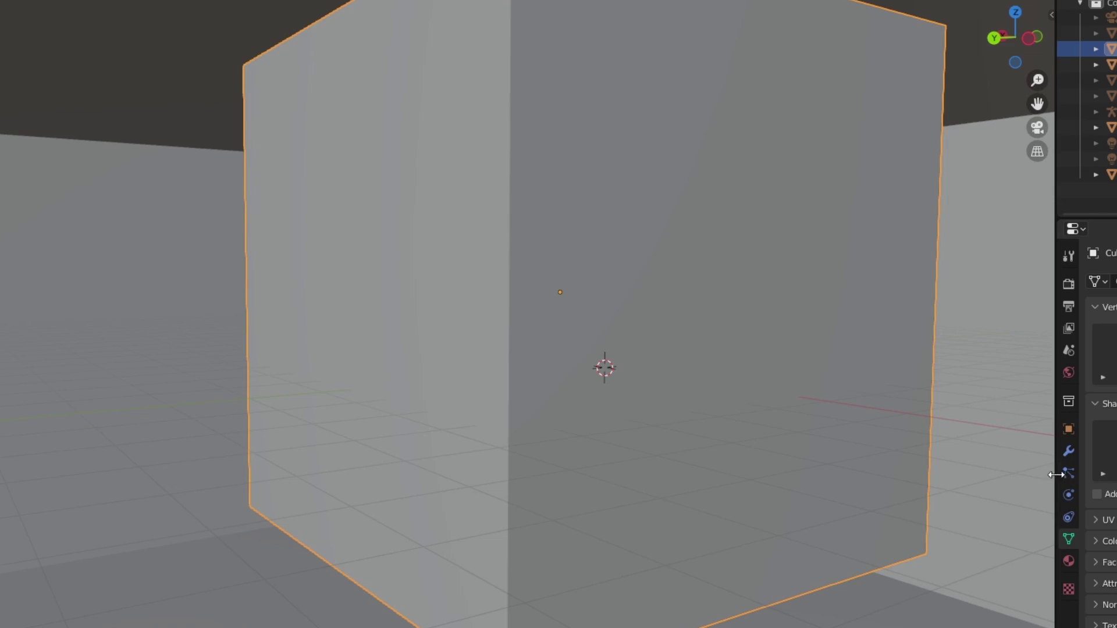
Step: Display the new cube around the shark as Bounds in the viewport and add a Transparent BSDF to its material
left_click(1069, 429)
scroll(814, 402, "down", 5)
left_click(1027, 571)
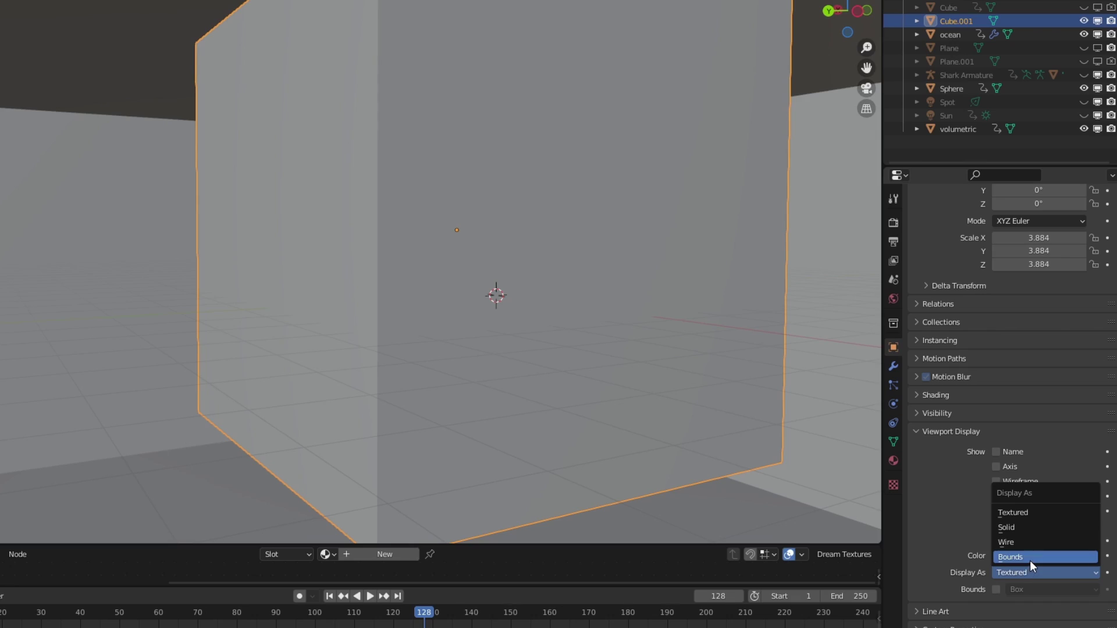
left_click(1030, 561)
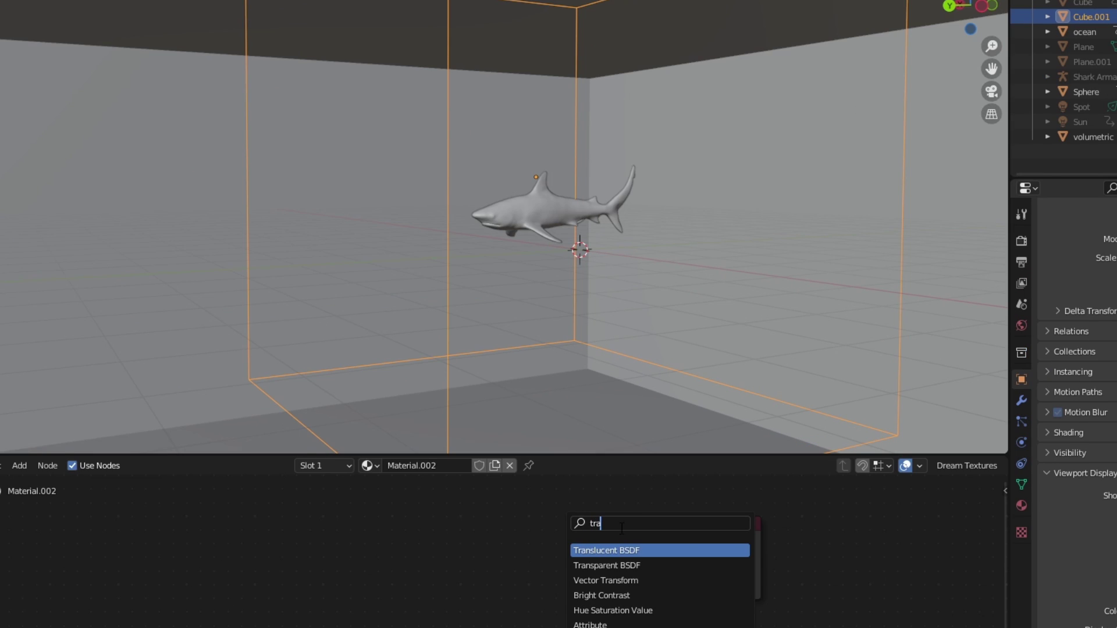
left_click(627, 566)
Step: Add a particle system to the cube with emission ending at frame 1 and a lifetime of 300
left_click(1107, 256)
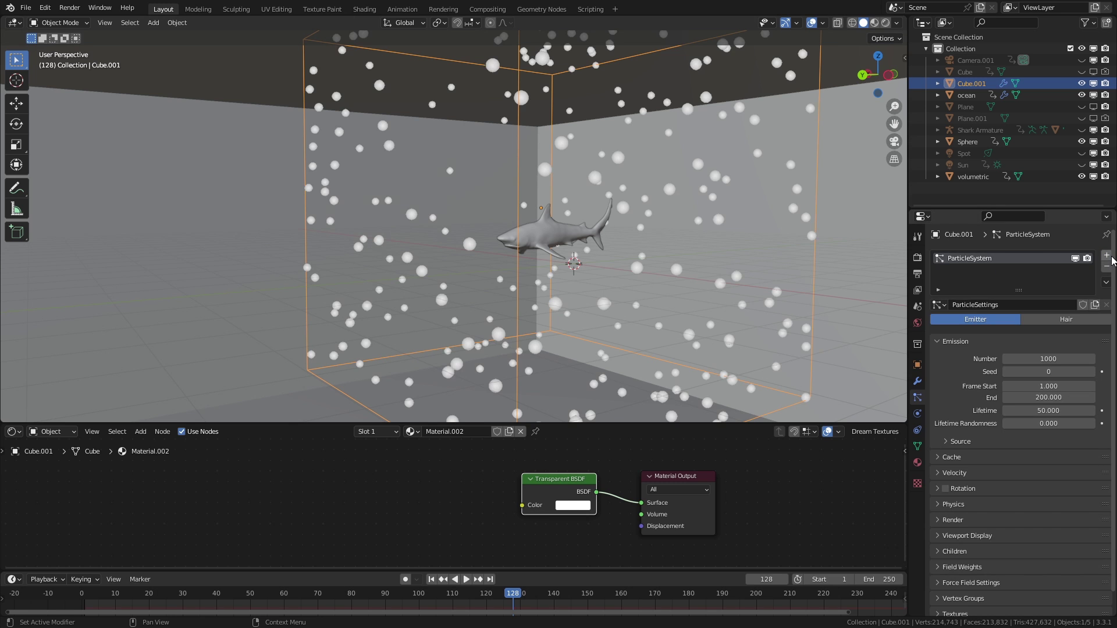
middle_click_drag(676, 256, 638, 240)
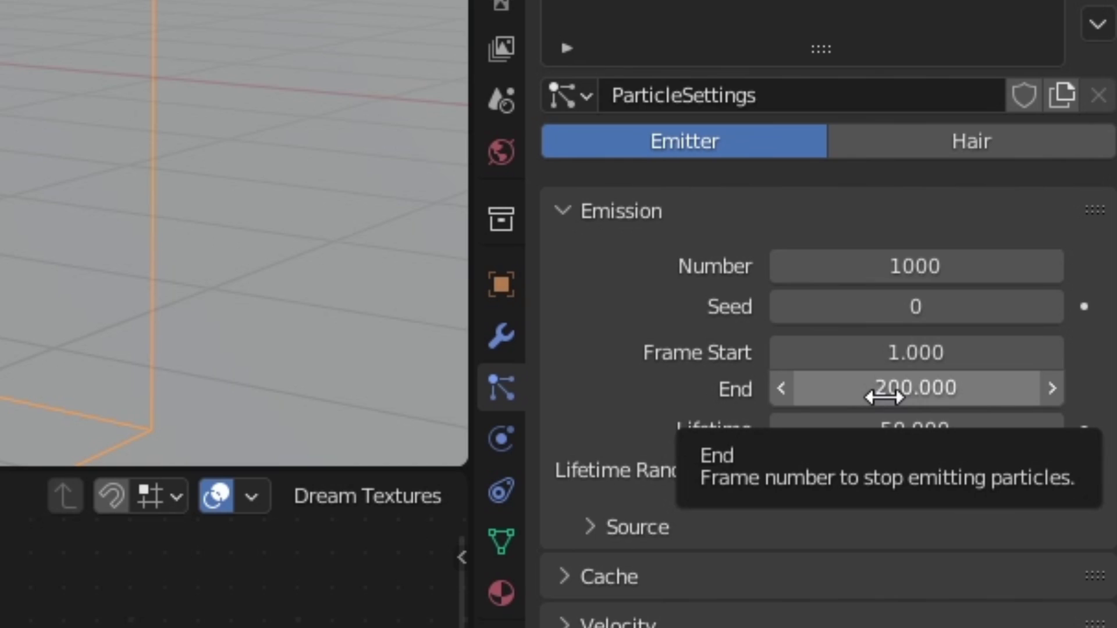
left_click(1041, 397)
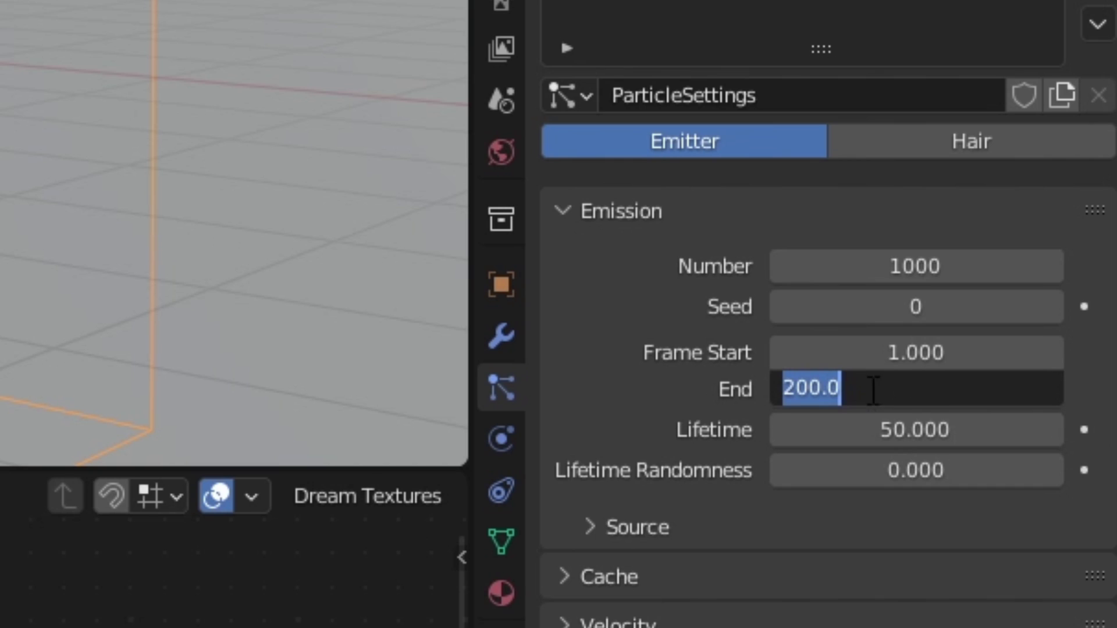
type("1")
key("Return")
left_click(883, 430)
type("30")
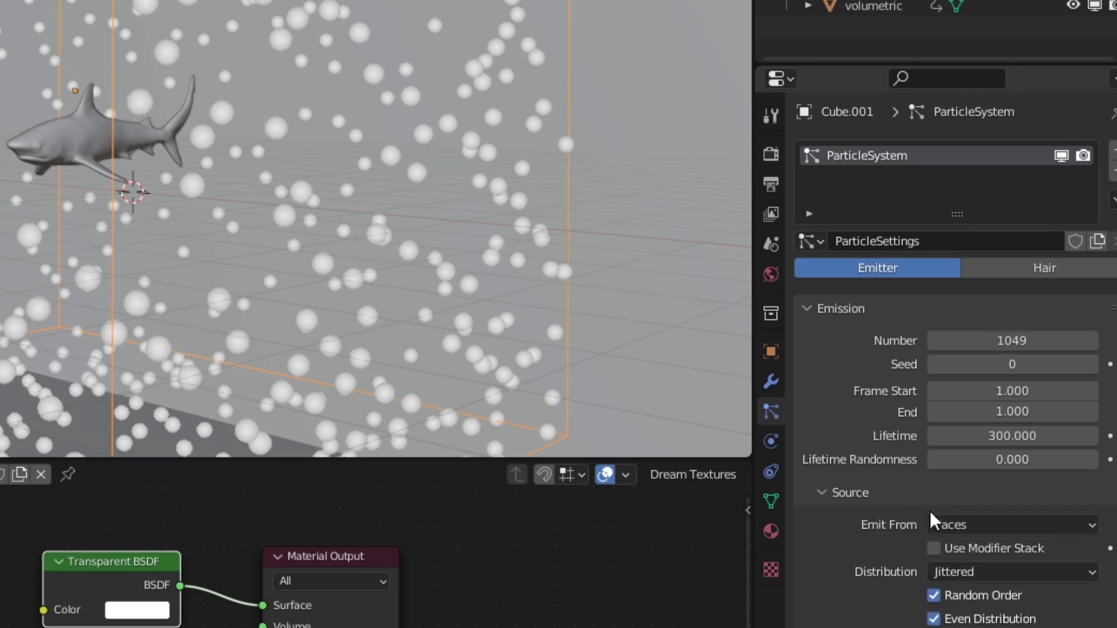
Step: Emit the particles from the cube's volume and set the field weights to 0.017 for Gravity and 0 for All
left_click(983, 524)
left_click(987, 592)
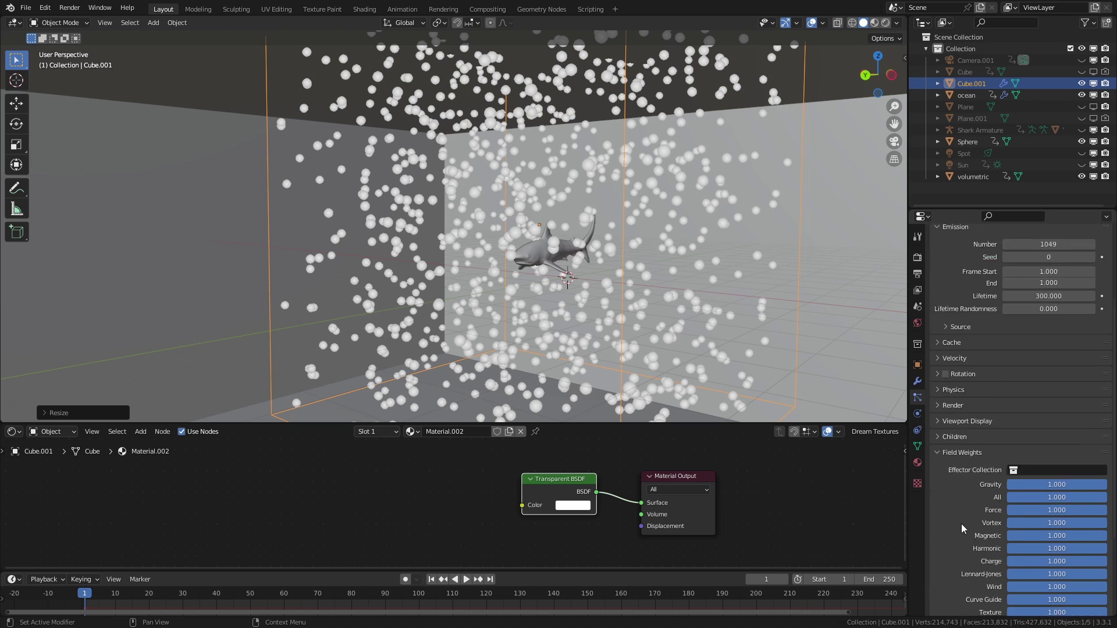
scroll(1019, 378, "down", 1)
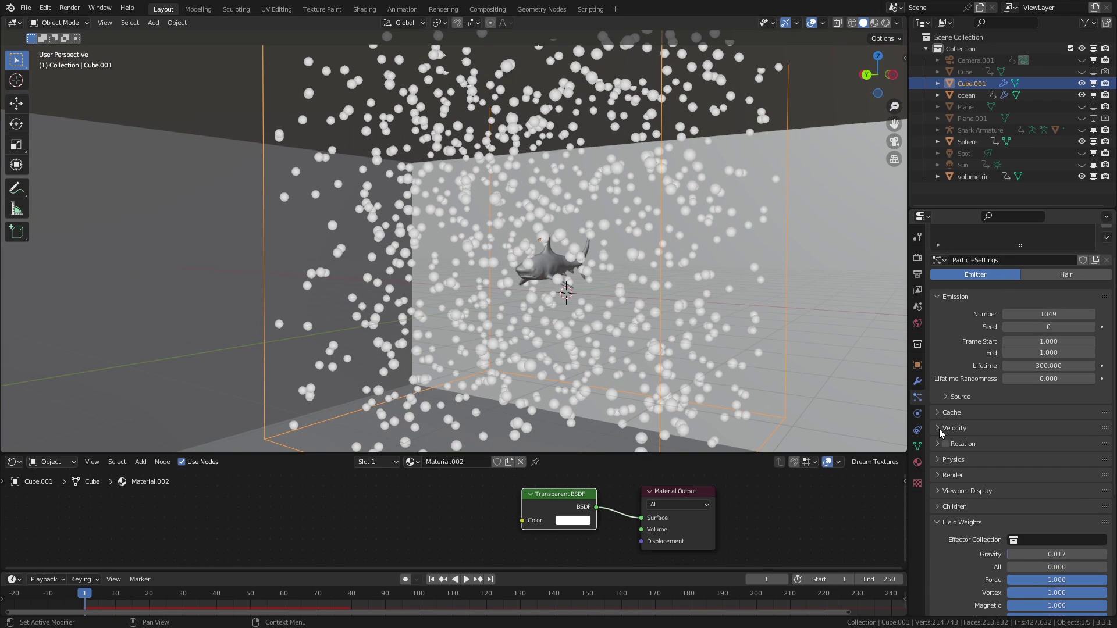
Step: Set the particles' normal velocity to 0.1 m/s and the Gravity field weight to 0.005, checking the motion in playback
scroll(941, 428, "down", 2)
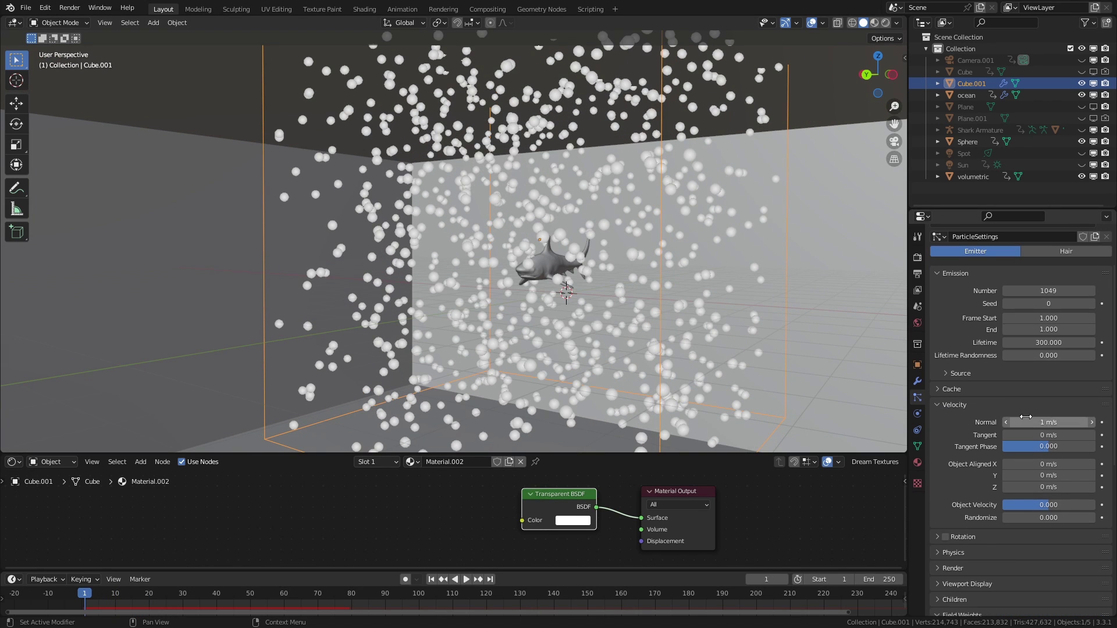
left_click_drag(1026, 417, 1053, 424)
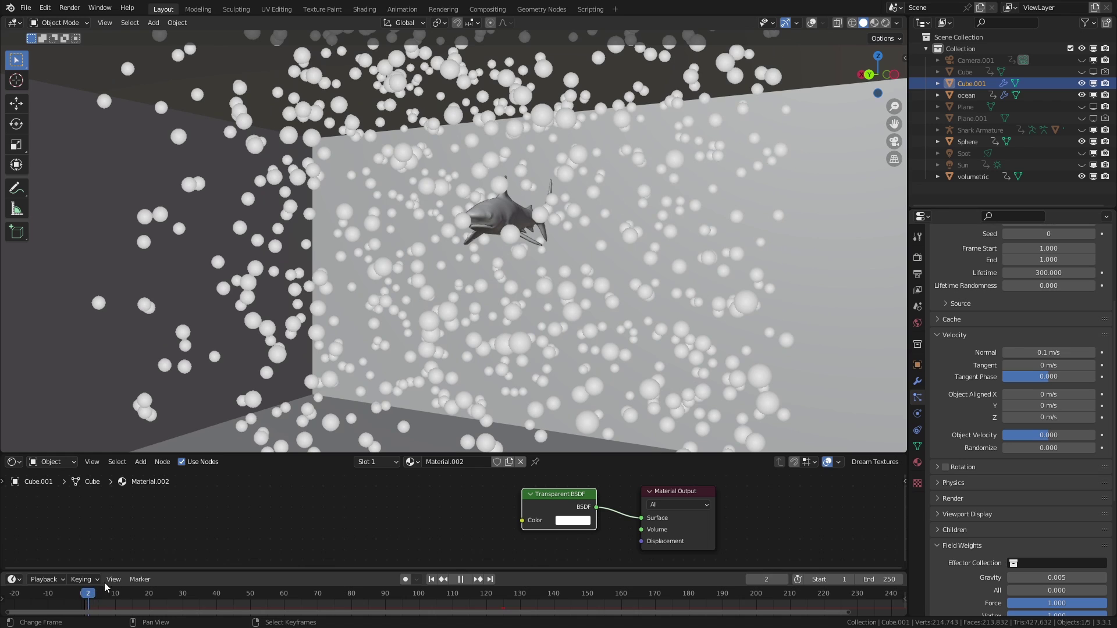
key("space")
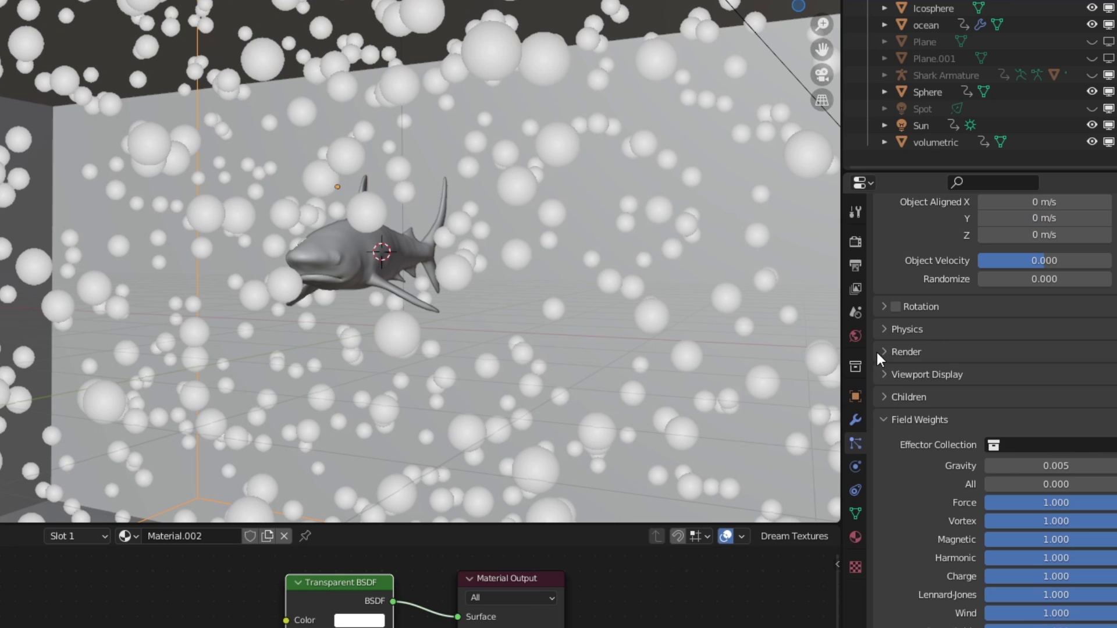
Step: Render the particles as Object, using the Icosphere beside the shark as the instance object
left_click(877, 352)
left_click(1066, 376)
left_click(1039, 470)
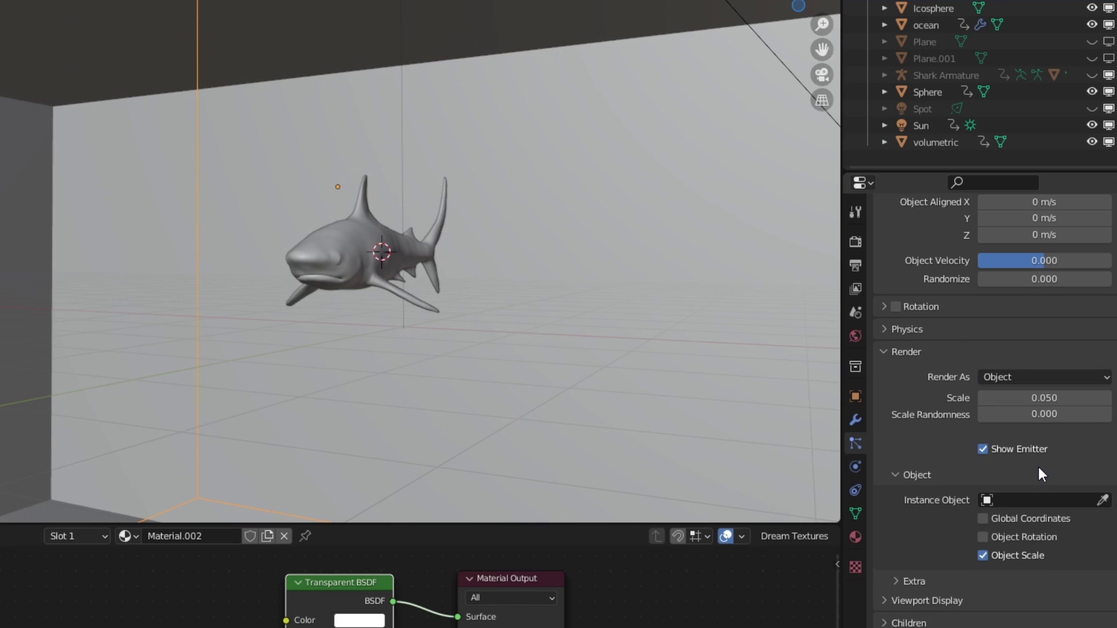
left_click(1100, 500)
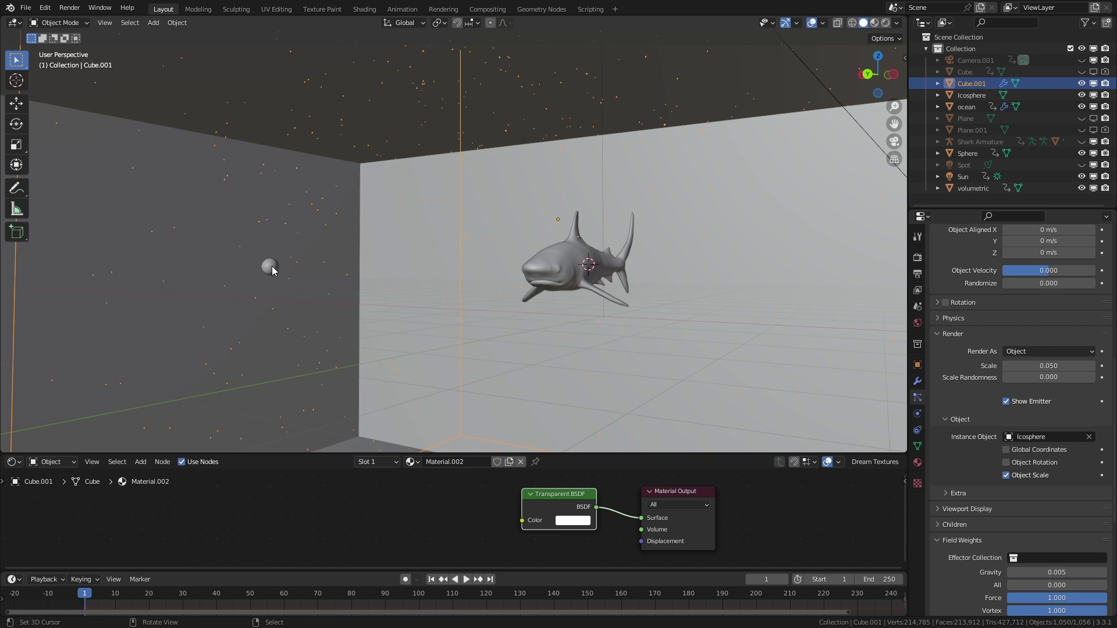